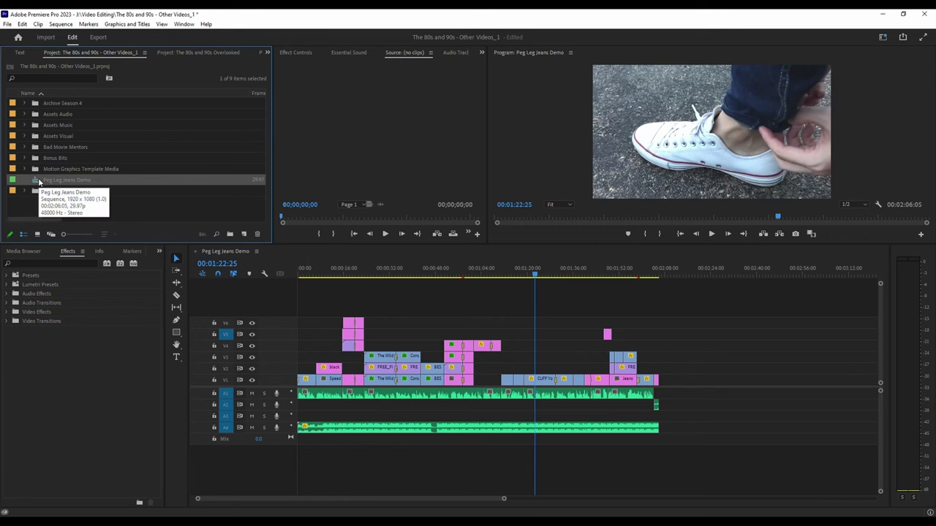
- Export the sequence via File > Export > Final Cut Pro XML as 'Peg Leg Jeans Demo' and accept the Translation Report
click(8, 24)
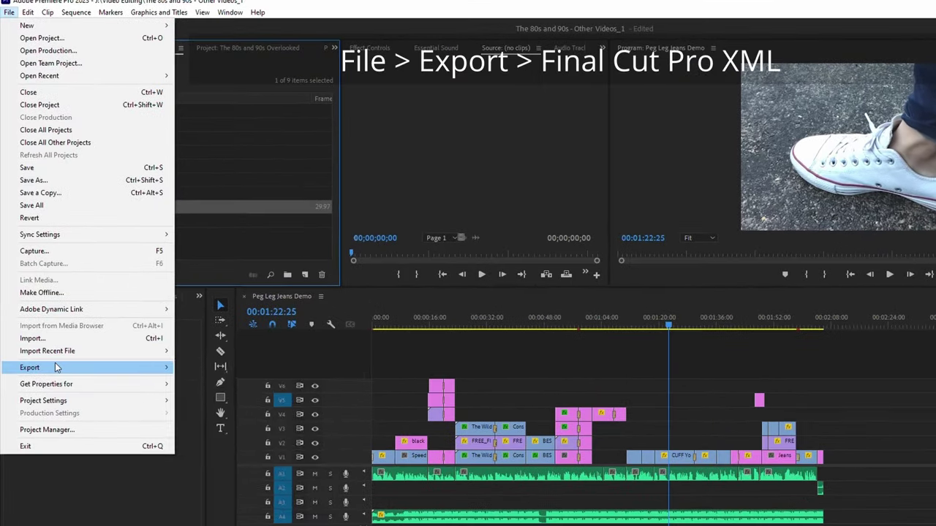
mouse_move(57, 368)
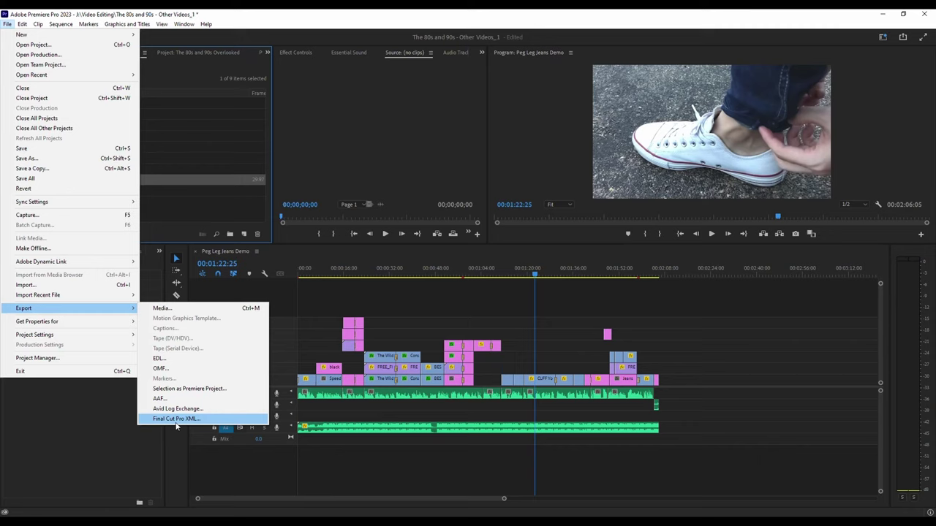
click(176, 421)
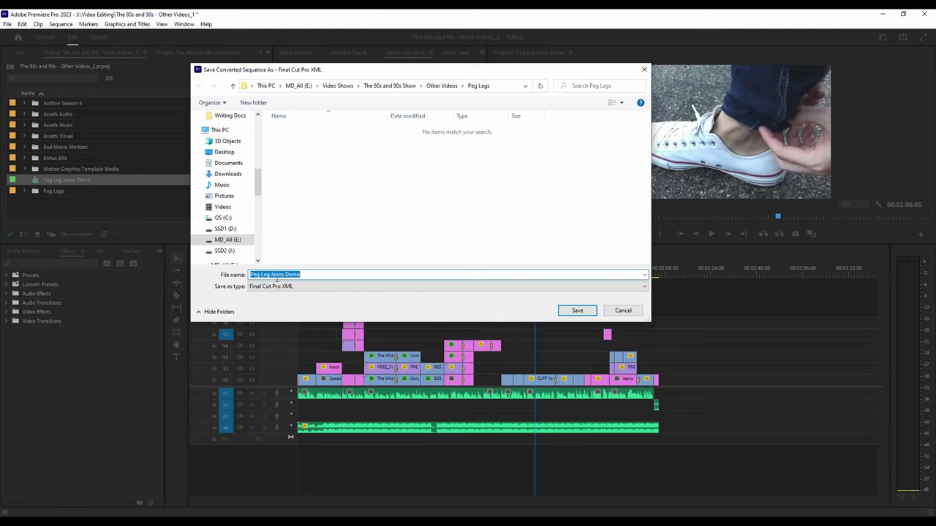
click(576, 310)
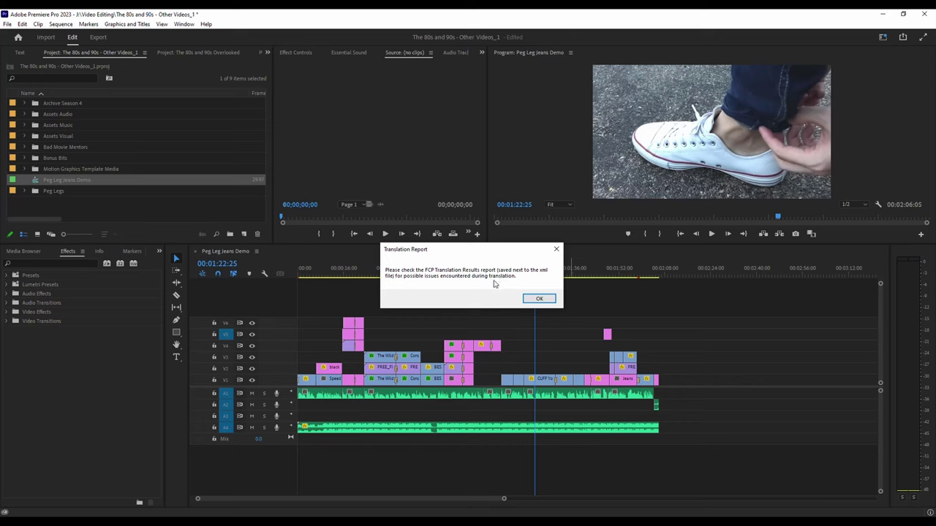
click(537, 300)
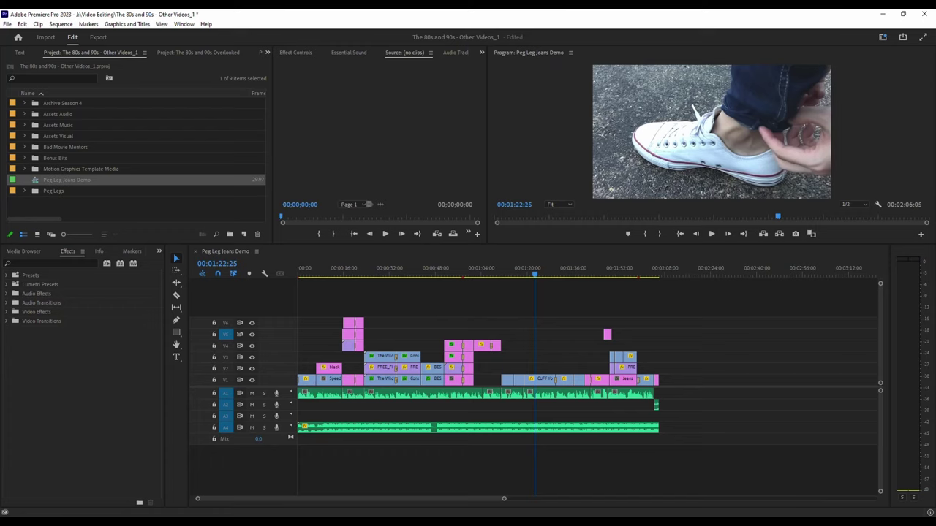
- Open the FCP Translation Results report from the Peg Legs folder, scroll through it, and close it
key(alt+Tab)
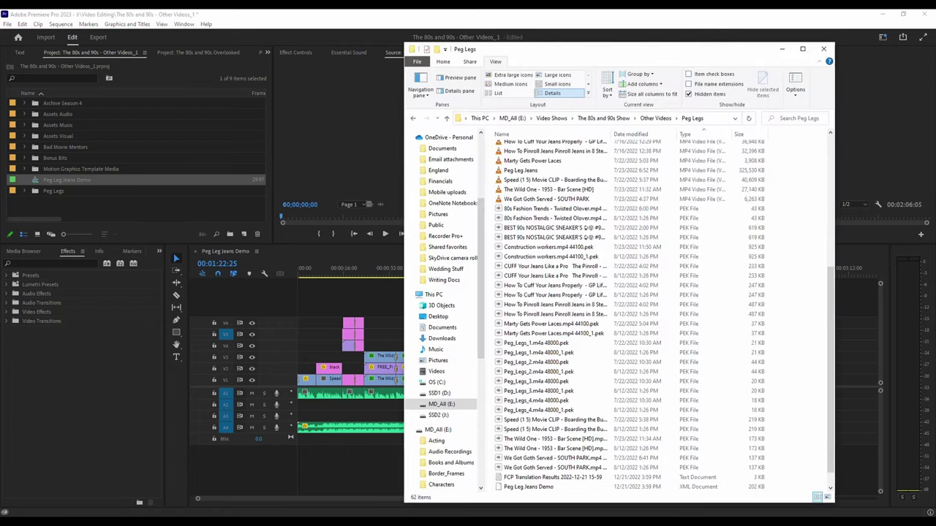
click(523, 476)
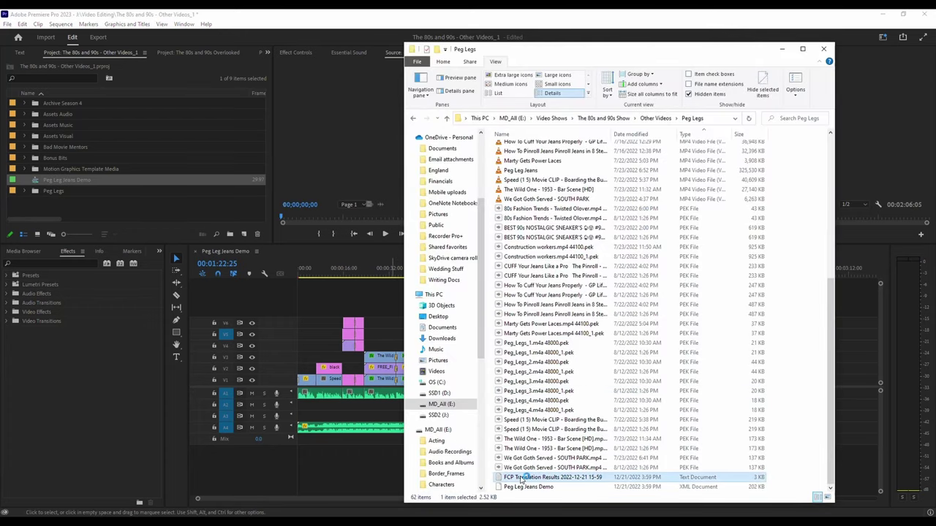
double_click(524, 476)
drag(489, 225, 494, 257)
click(493, 257)
scroll(482, 299, down, 3)
scroll(482, 300, down, 1)
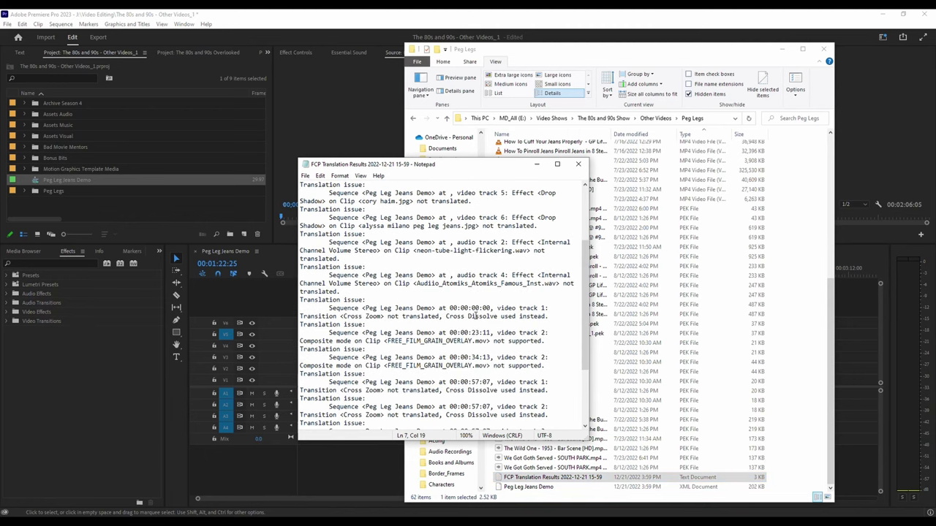
drag(475, 316, 497, 318)
scroll(490, 320, down, 4)
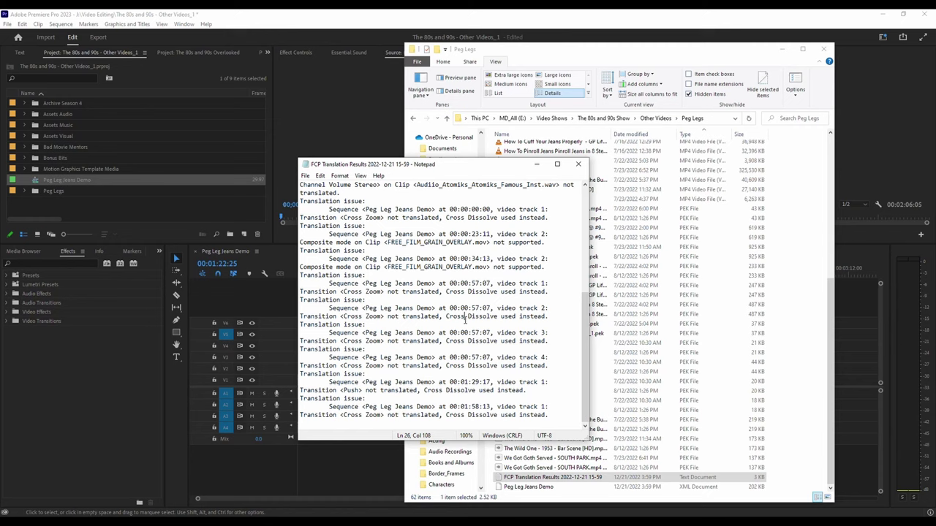
click(578, 164)
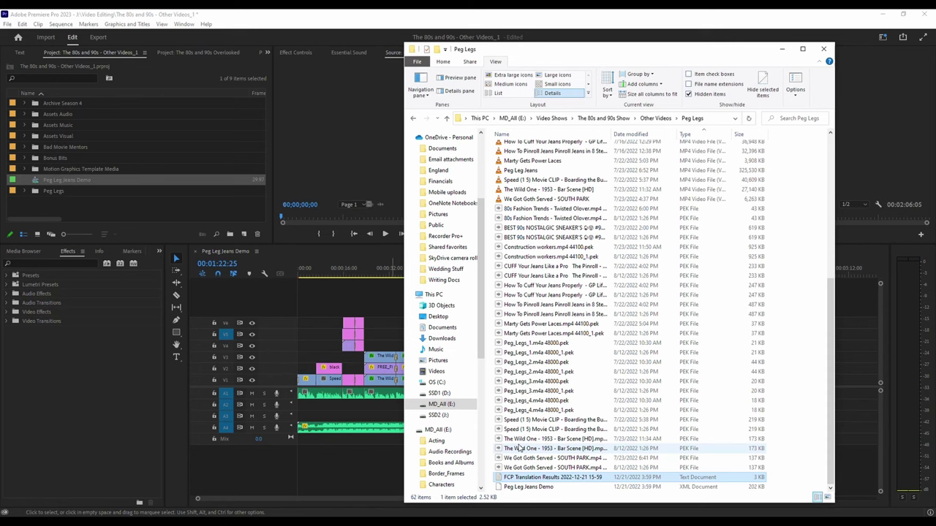
- Reopen the report and highlight the last Cross Dissolve issue line and the word Dissolve
key(Return)
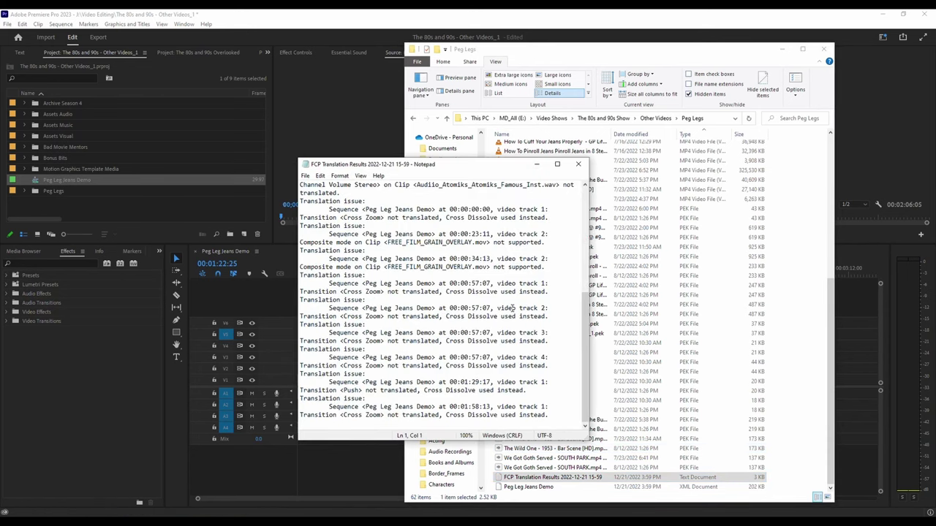
drag(548, 414, 374, 413)
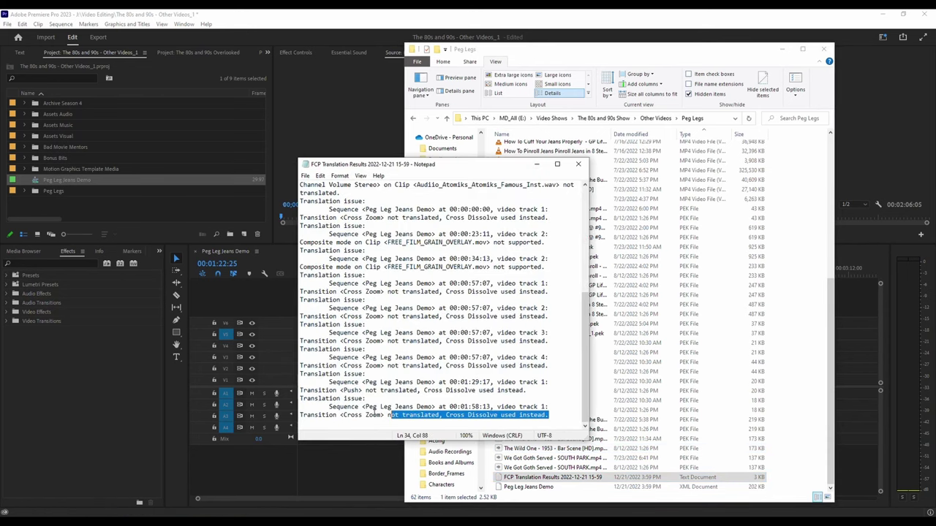
click(371, 414)
click(488, 414)
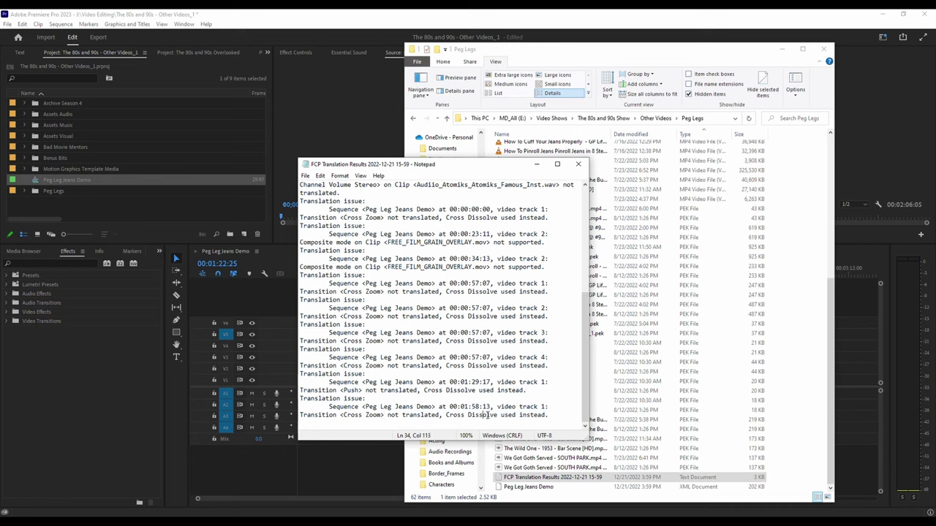
key(Right)
key(Right)
key(Right)
key(shift+Right)
- Close the report, then create a Media Pool bin named Peg Legs and open it
click(577, 164)
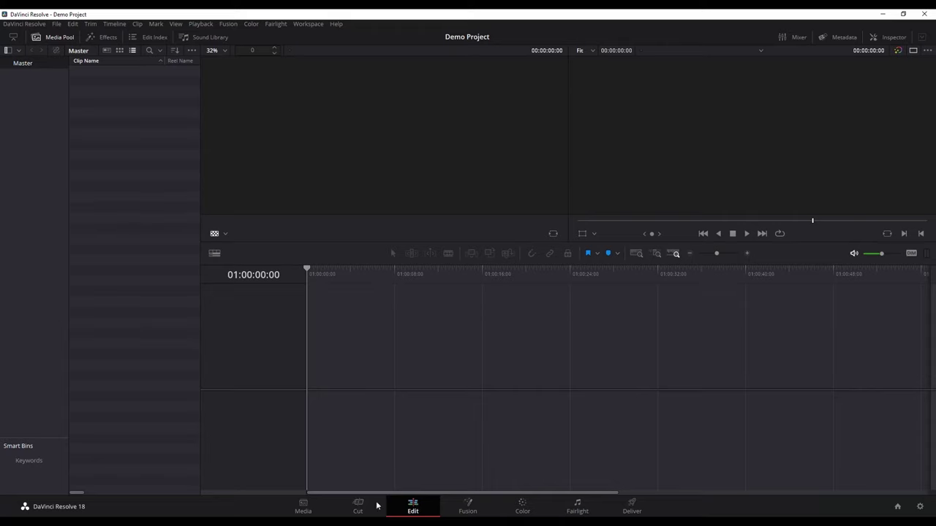
right_click(113, 115)
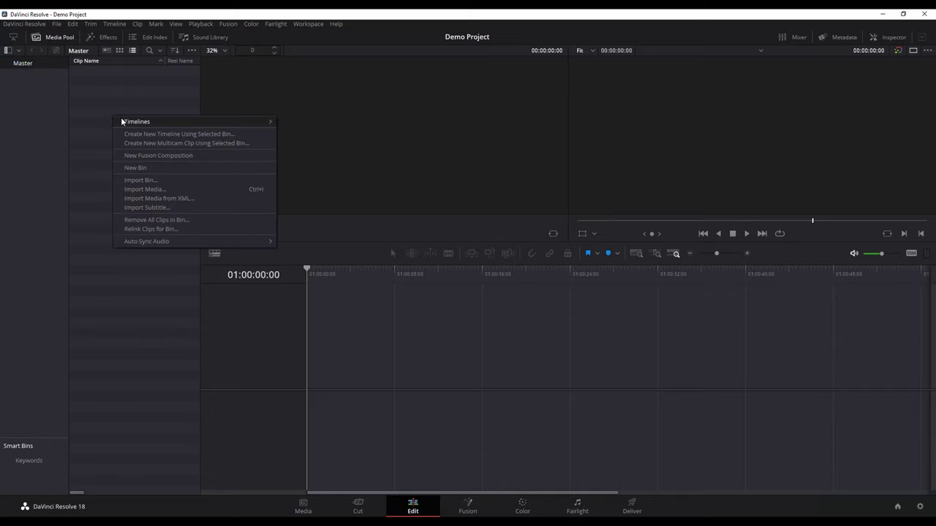
click(134, 169)
text(Peg Legs)
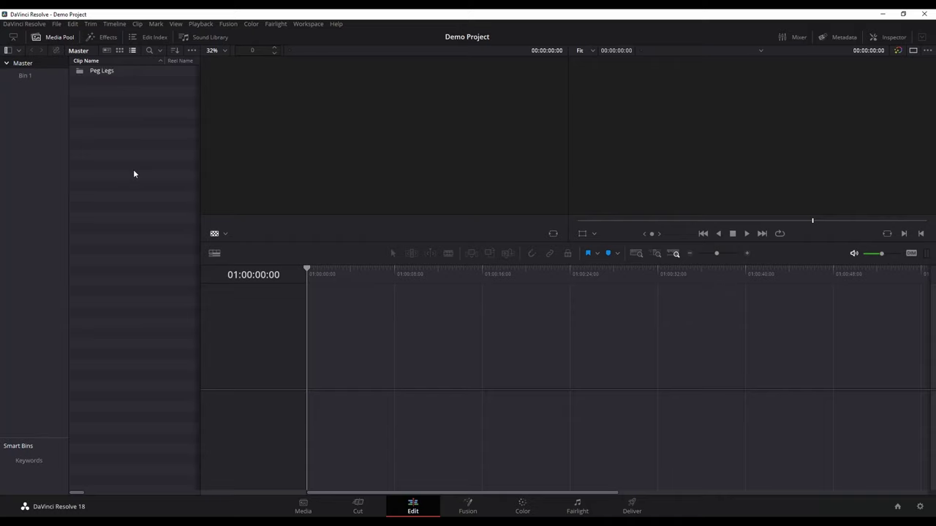
key(Return)
double_click(92, 70)
- Import Peg Leg Jeans Demo.xml through the bin's Timelines > Import > AAF/EDL/XML menu
right_click(109, 129)
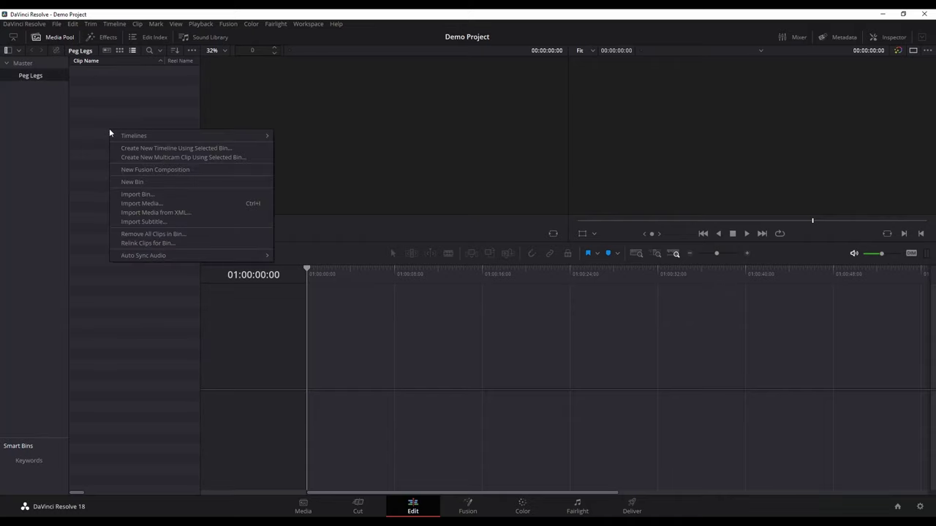
click(105, 118)
right_click(105, 117)
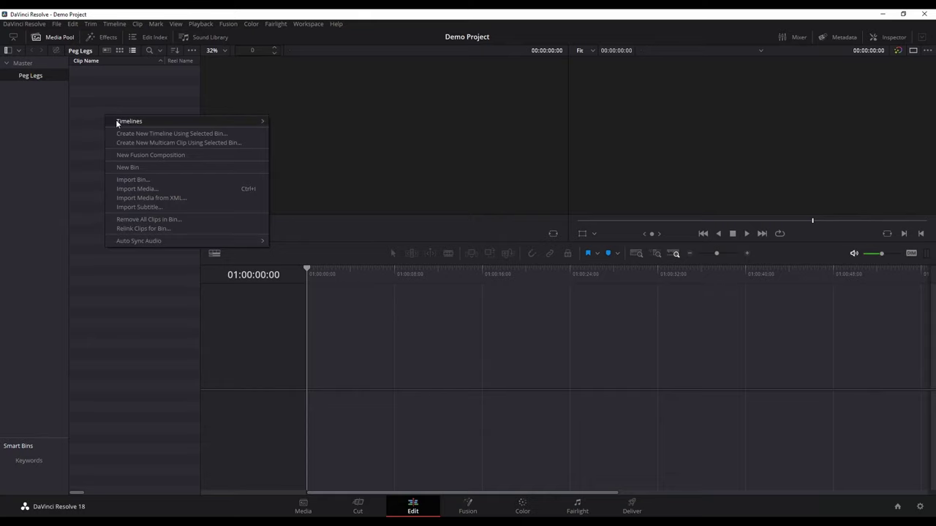
mouse_move(119, 121)
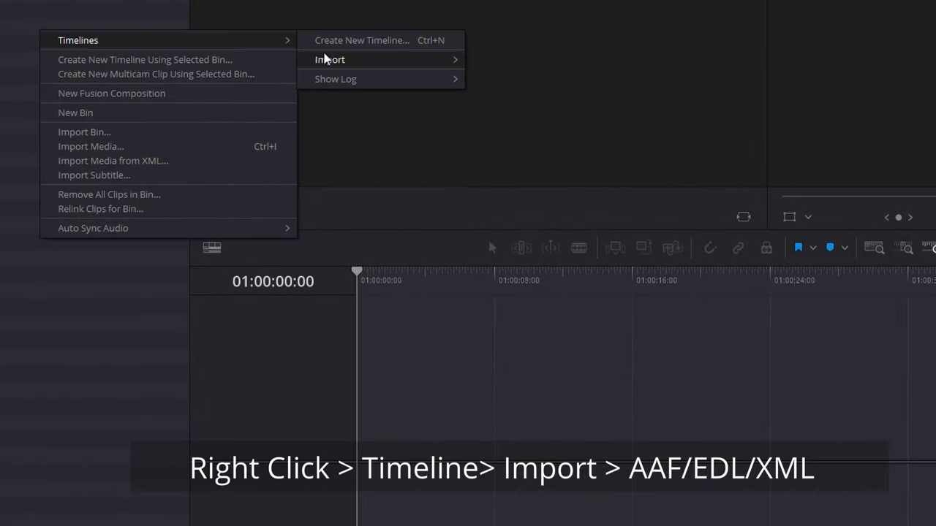
mouse_move(325, 58)
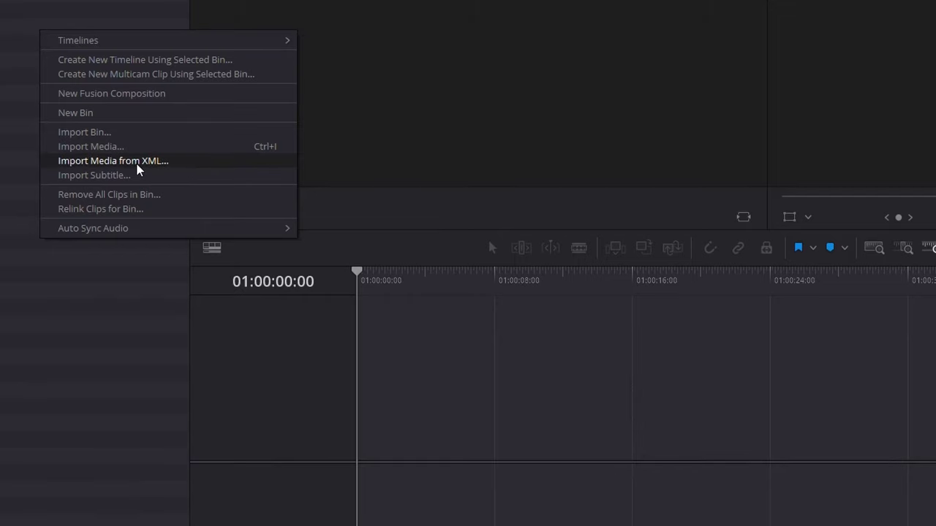
mouse_move(187, 42)
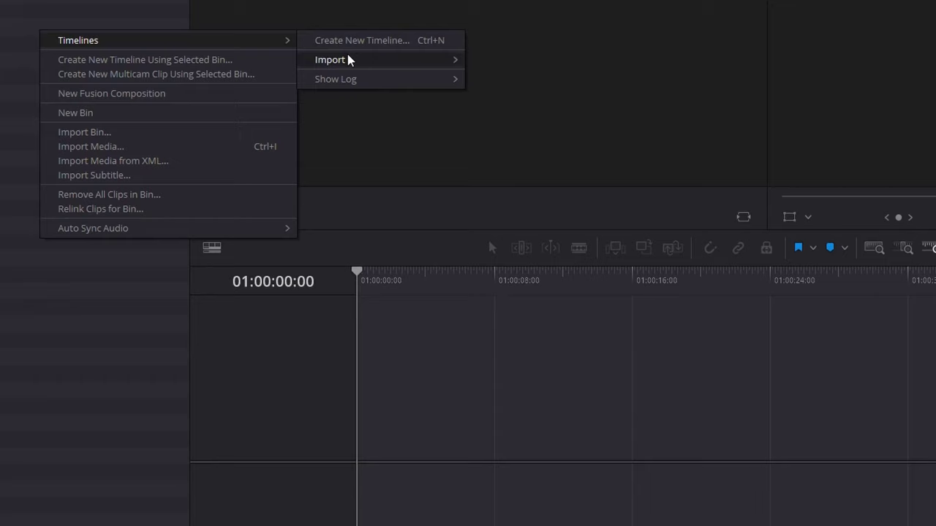
mouse_move(444, 62)
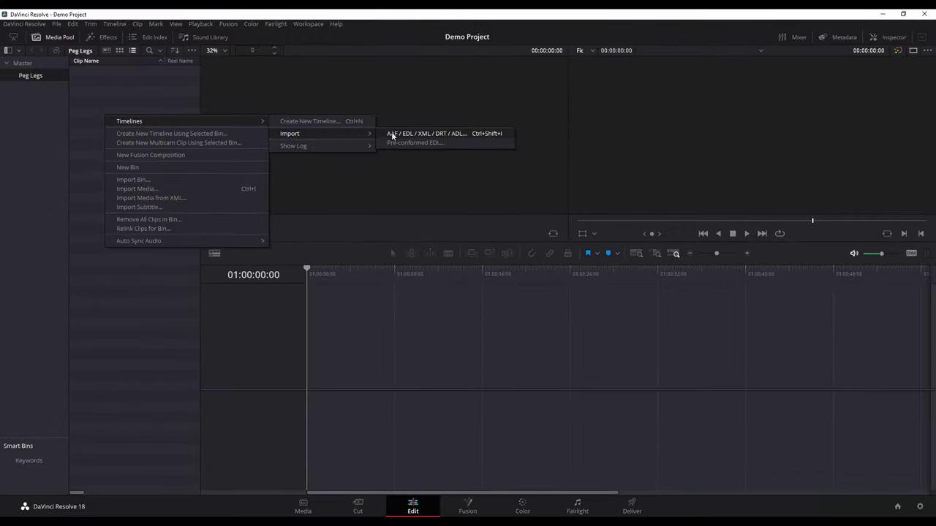
click(392, 134)
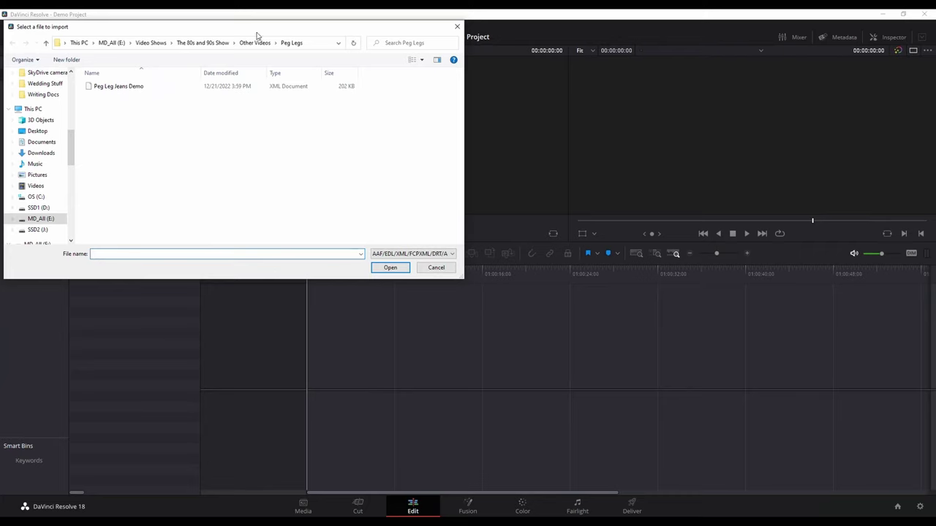
click(121, 86)
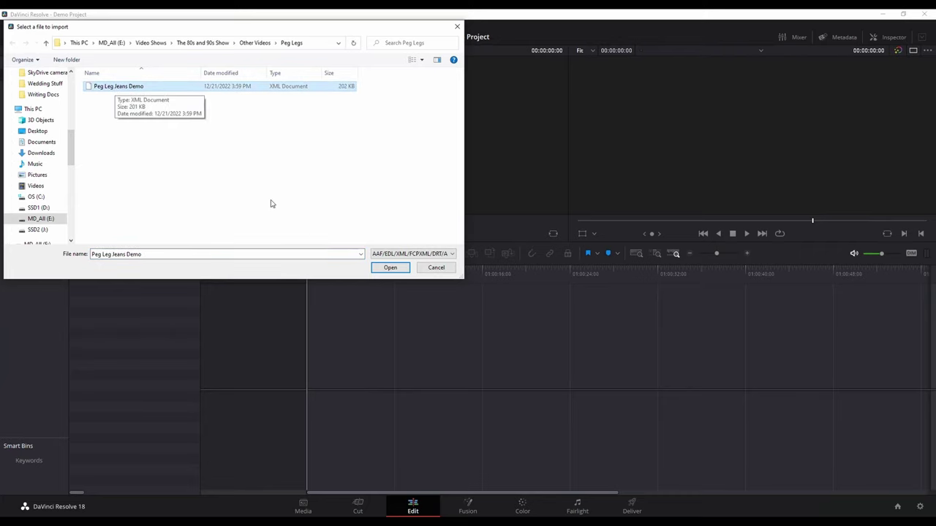
click(390, 268)
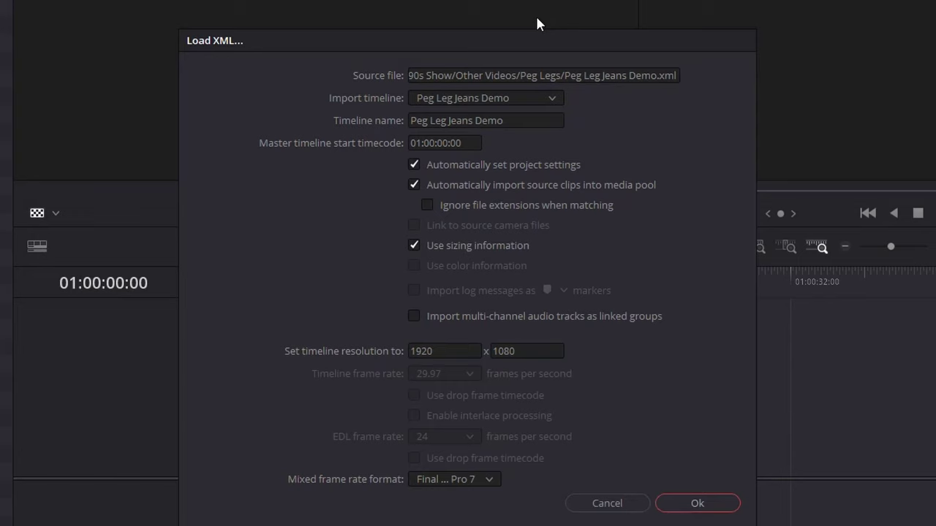
- Load the Peg Leg Jeans Demo timeline with Automatically set project settings unchecked and sizing information kept
click(434, 104)
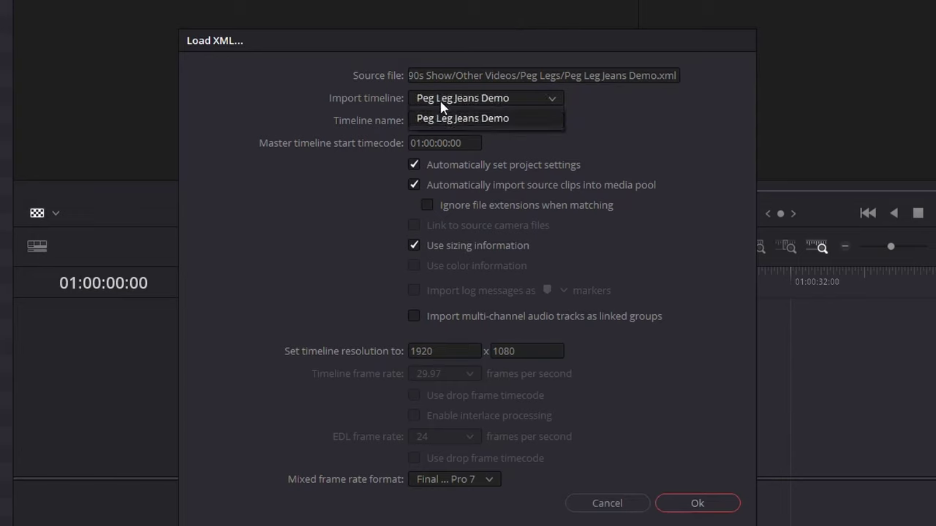
click(507, 120)
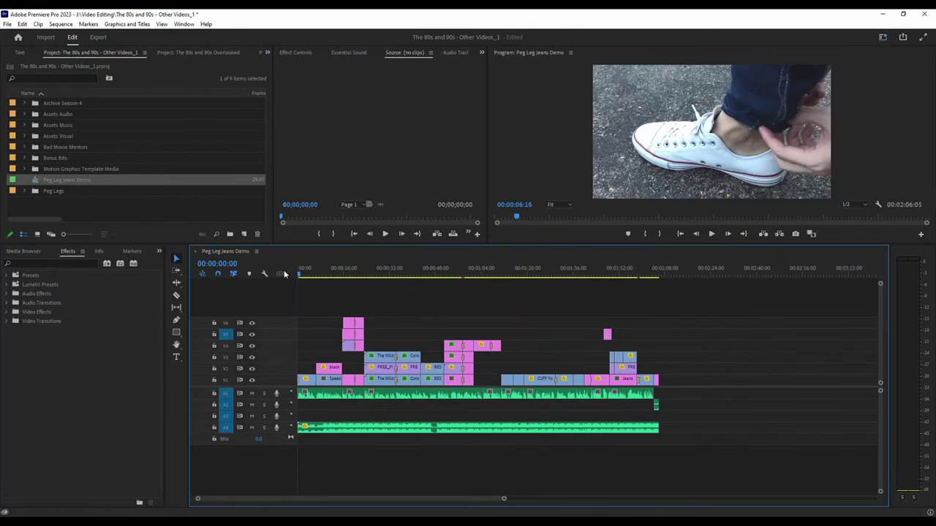
key(Home)
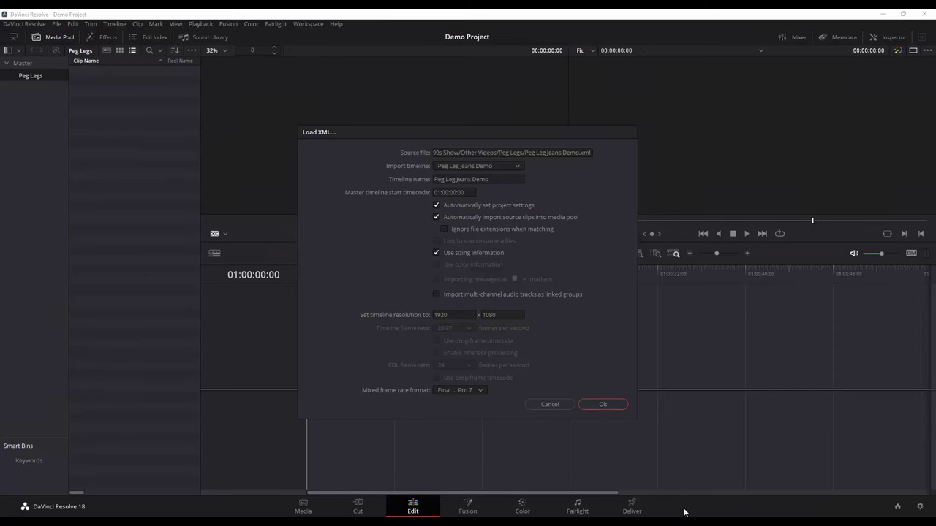
click(436, 206)
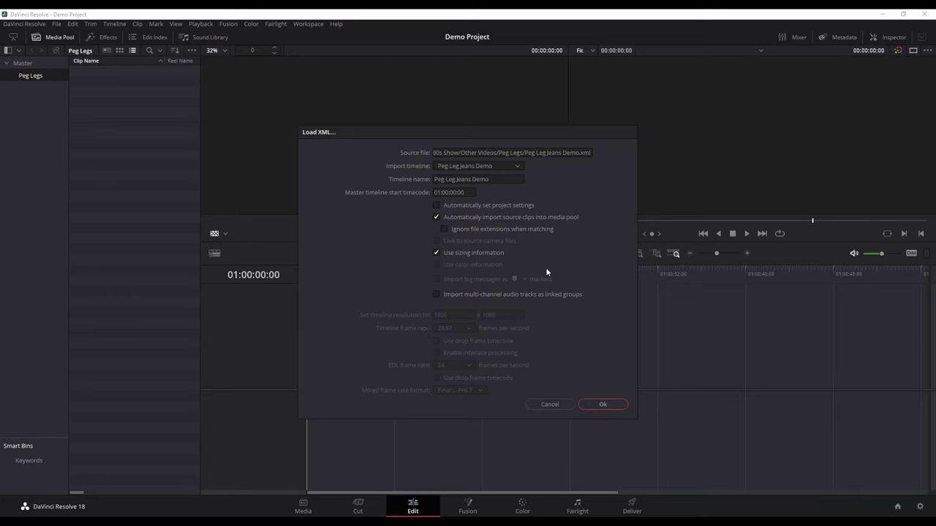
click(601, 404)
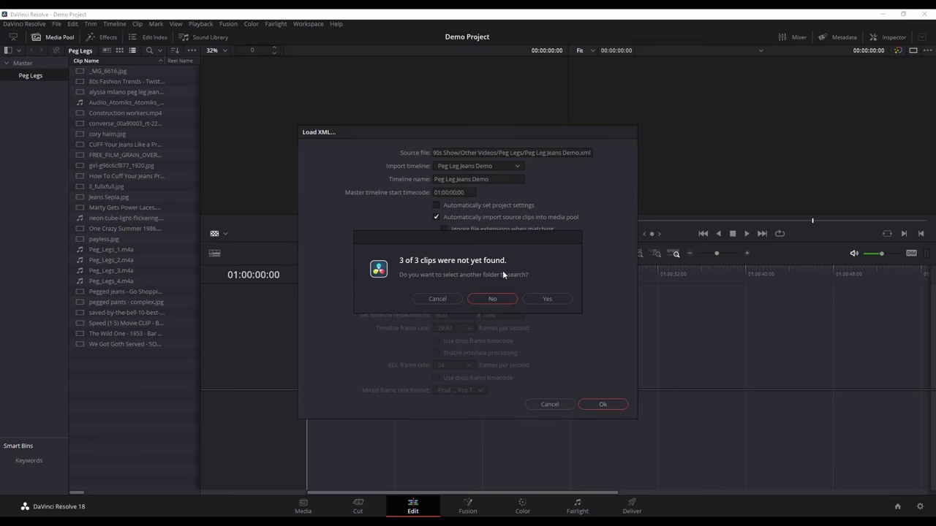
- Skip searching for the 3 missing clips, close the import log, and switch to the Media page
click(494, 298)
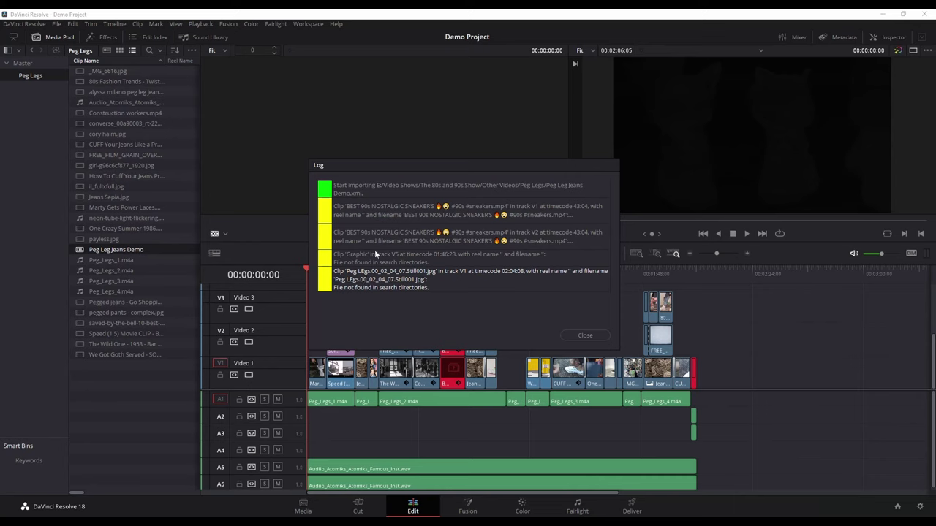
click(586, 336)
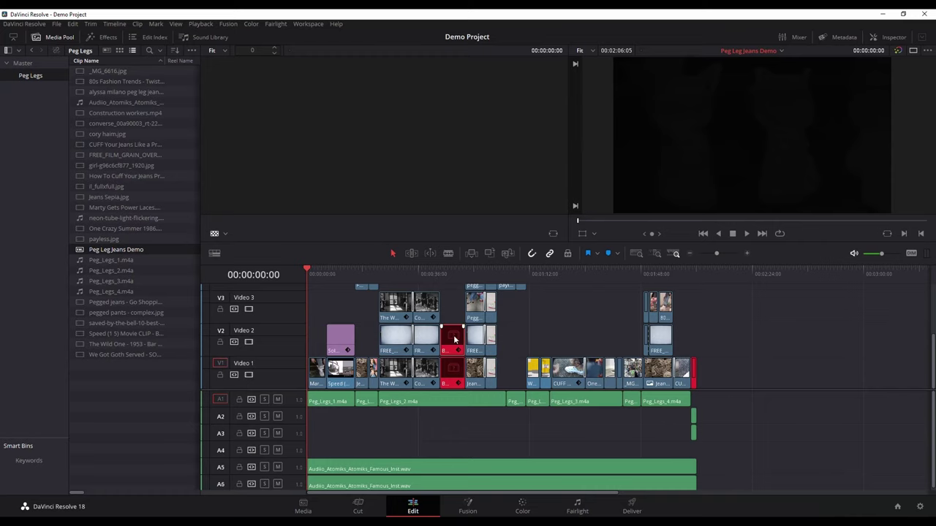
click(305, 507)
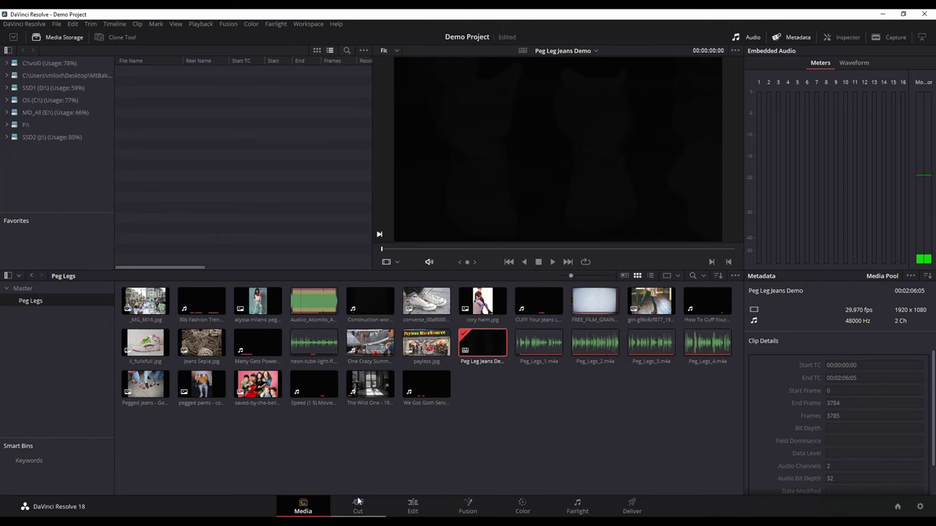
- On the Edit page, check the red clip's context menu and move the playhead to 01:25:11
click(412, 507)
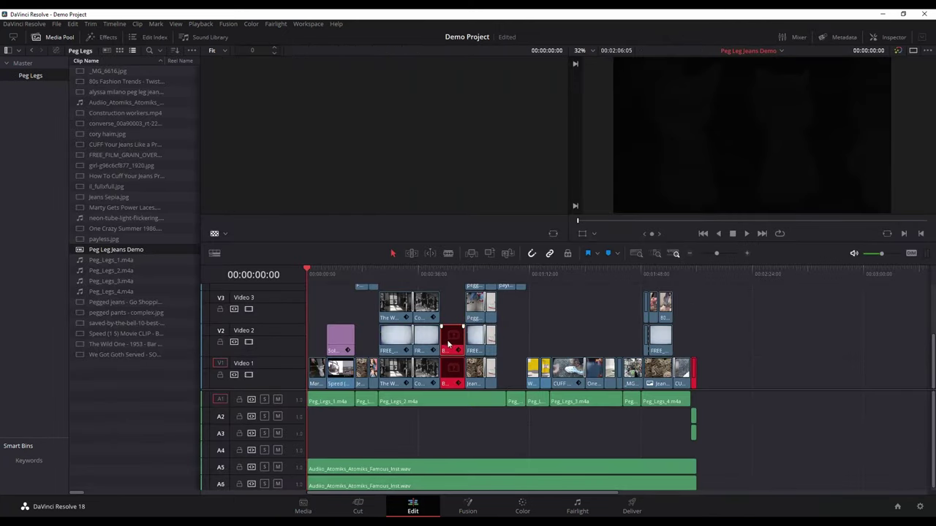
right_click(450, 341)
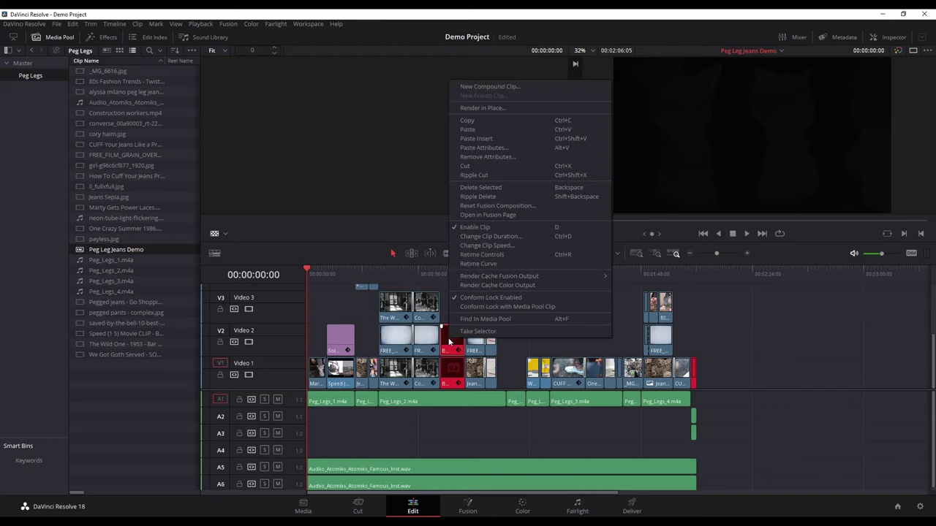
click(449, 340)
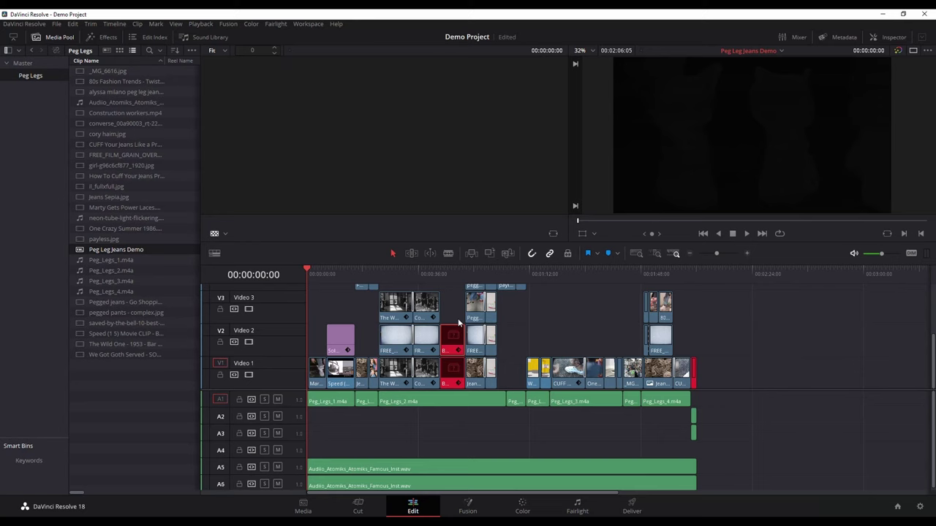
right_click(454, 336)
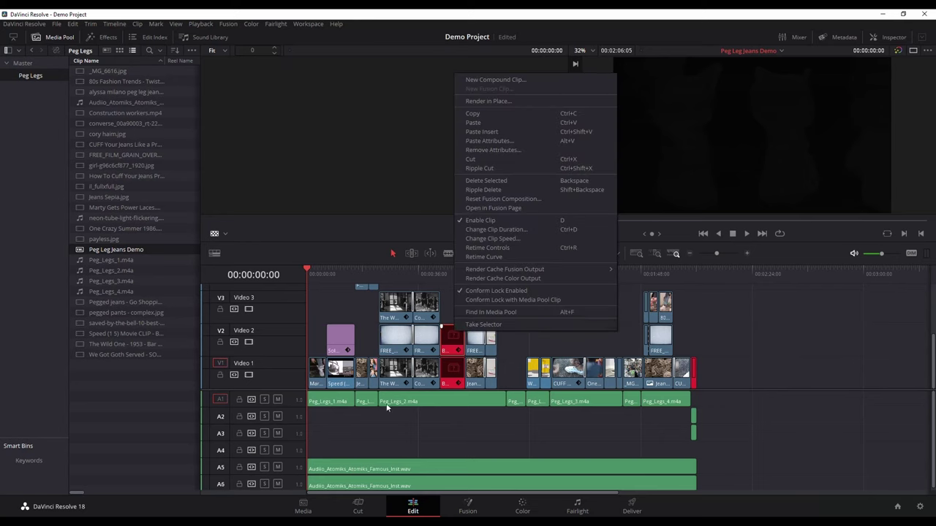
click(454, 380)
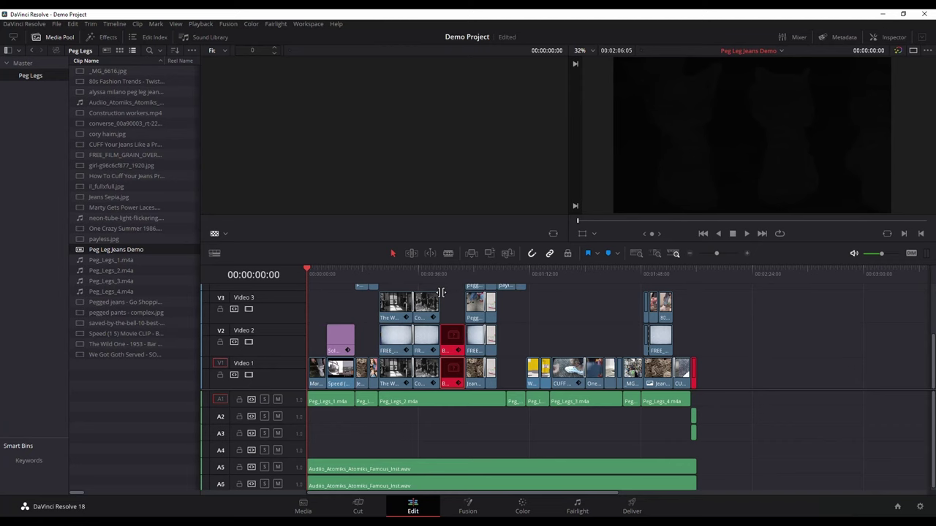
drag(342, 275, 572, 272)
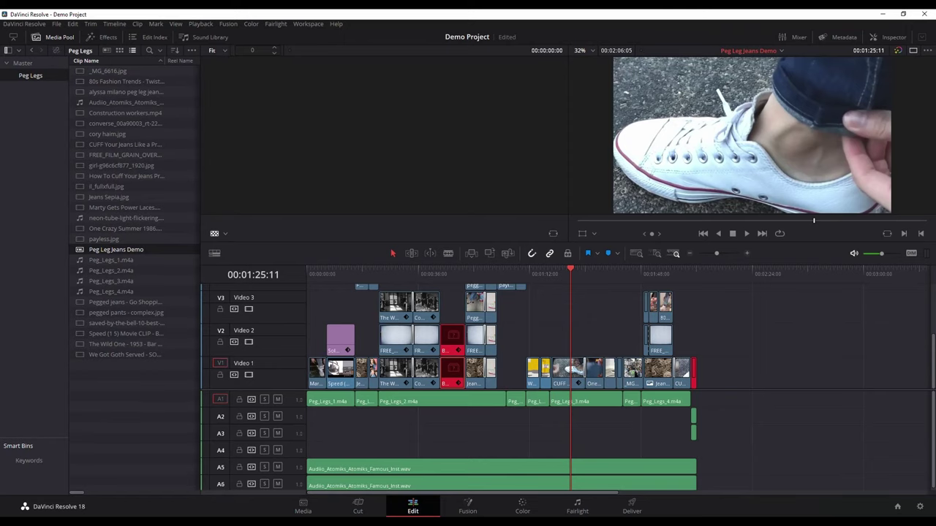
- Drag Peg Leg Jeans.mp4 from the Peg Legs folder into the Master bin
click(20, 65)
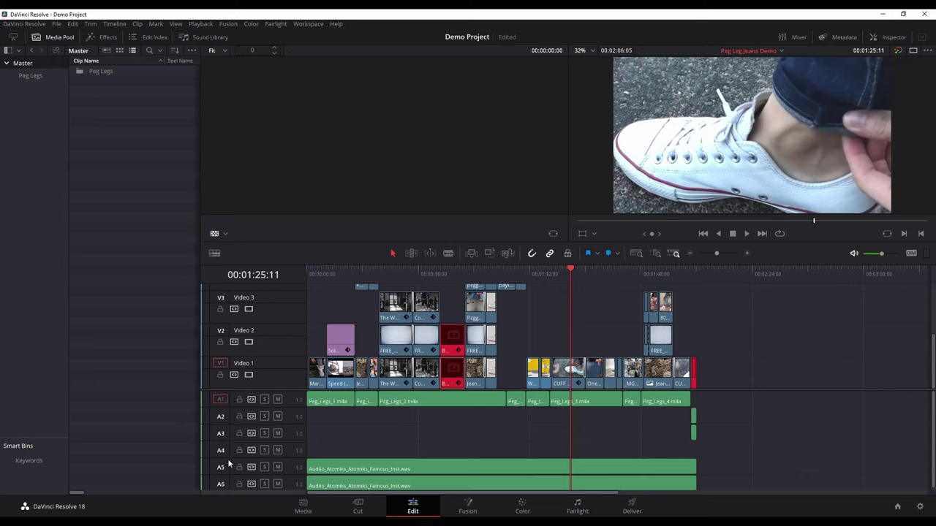
key(alt+Tab)
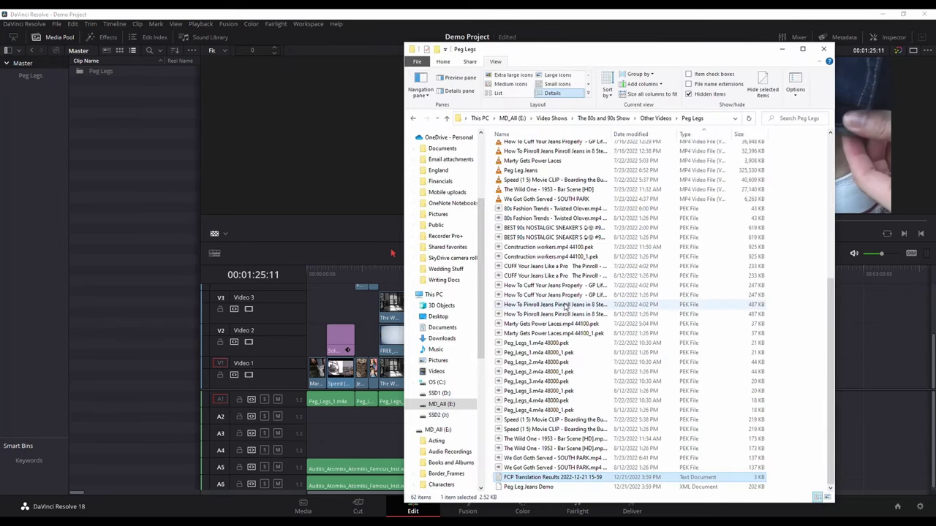
scroll(563, 307, up, 3)
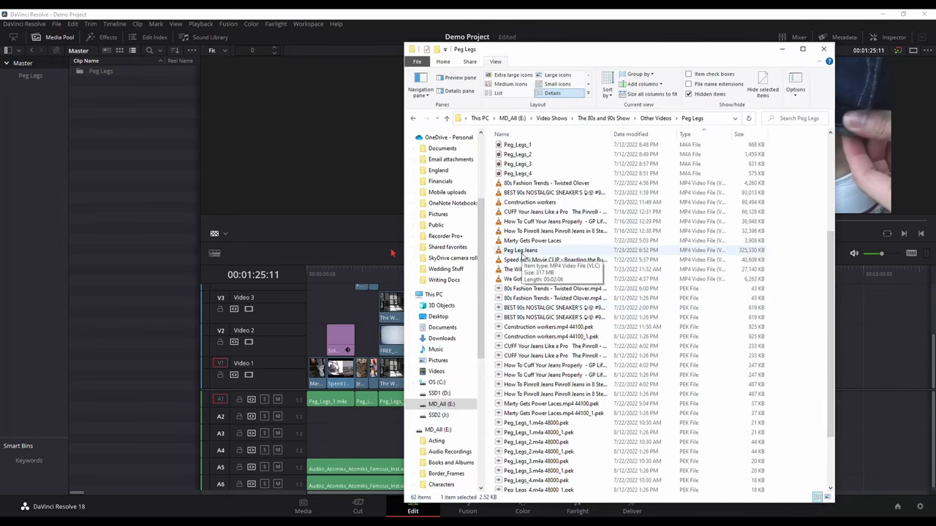
drag(520, 250, 108, 193)
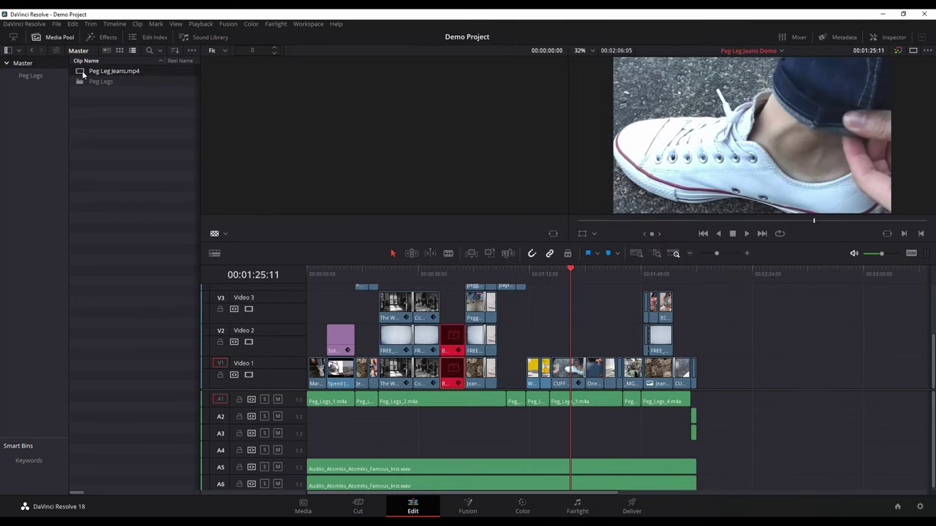
- Toggle between single and dual viewer layouts, glance at the Inspector, and settle on side-by-side viewers
click(481, 161)
click(912, 51)
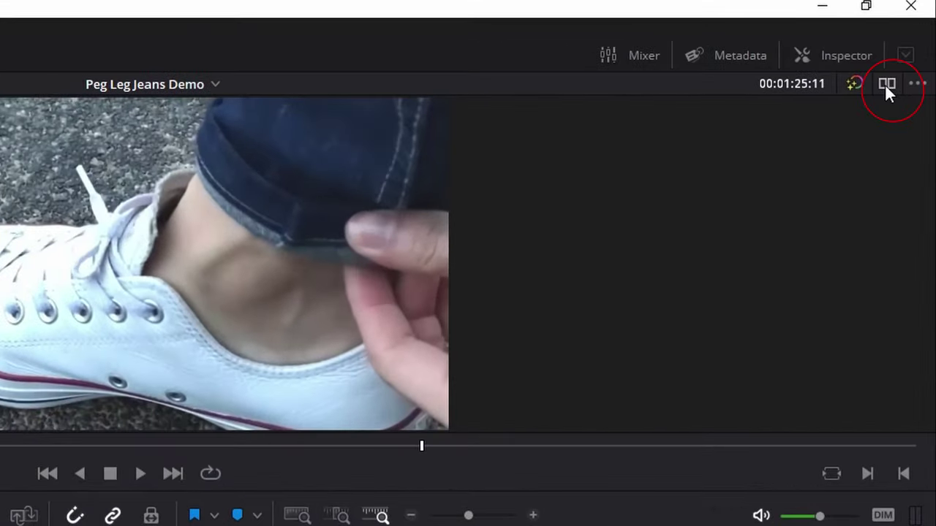
click(886, 83)
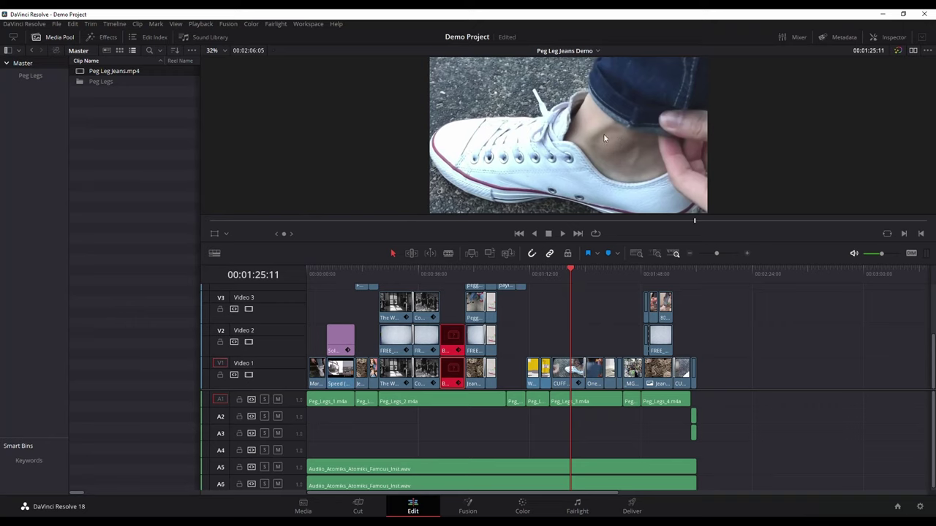
click(897, 38)
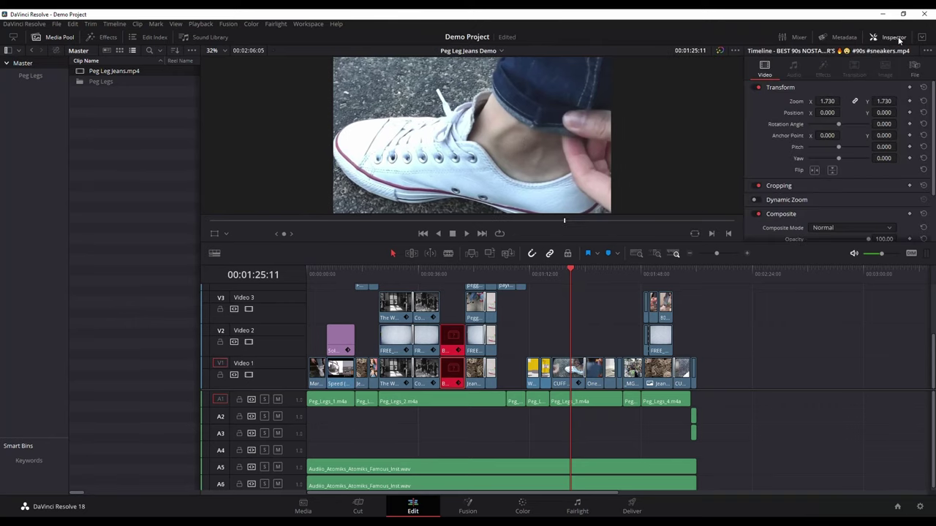
click(895, 38)
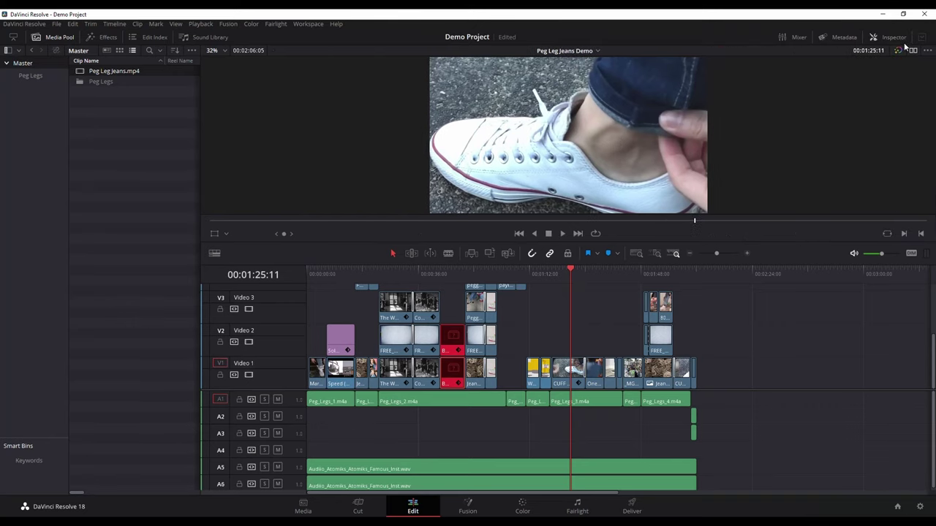
click(914, 49)
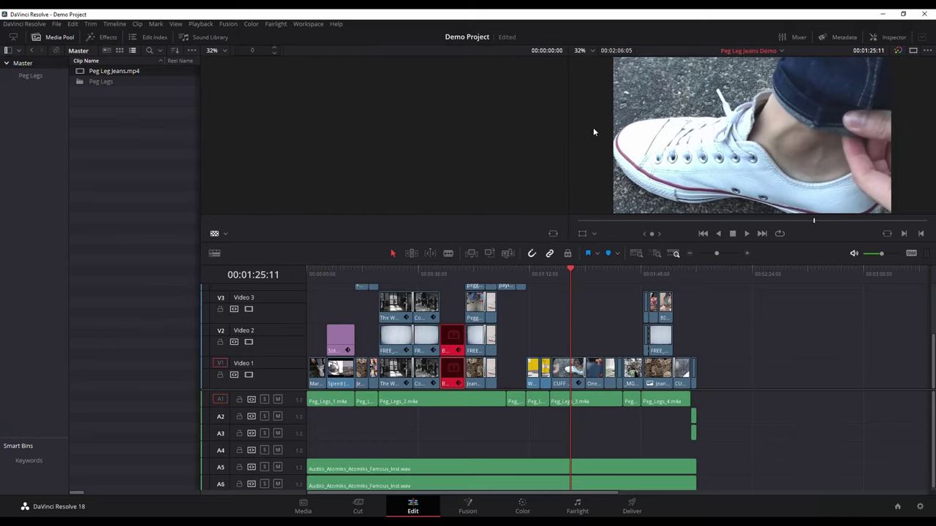
- Switch the source viewer's mode dropdown to Offline
click(245, 140)
click(225, 233)
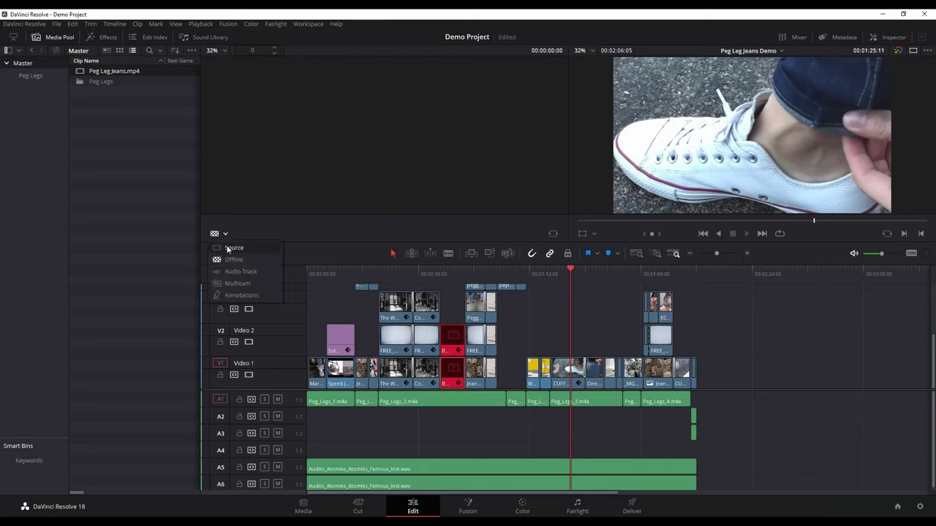
click(228, 248)
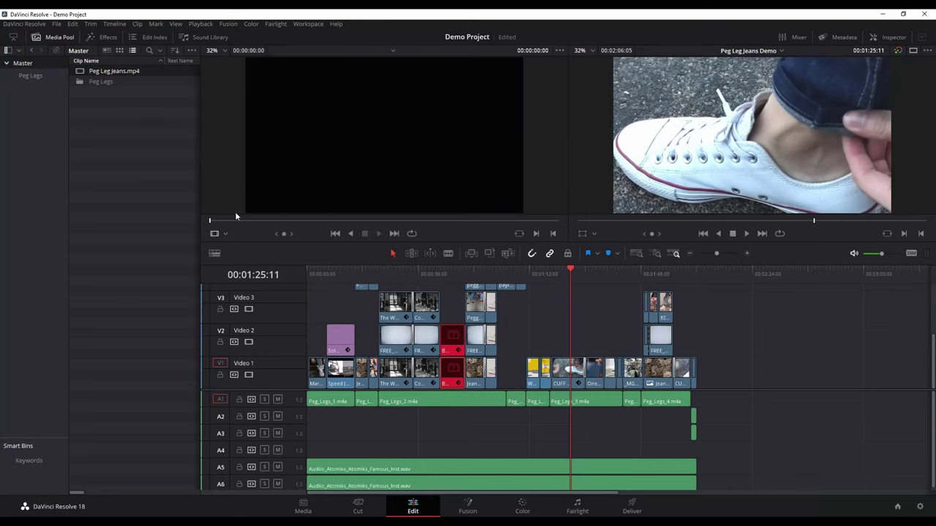
click(226, 233)
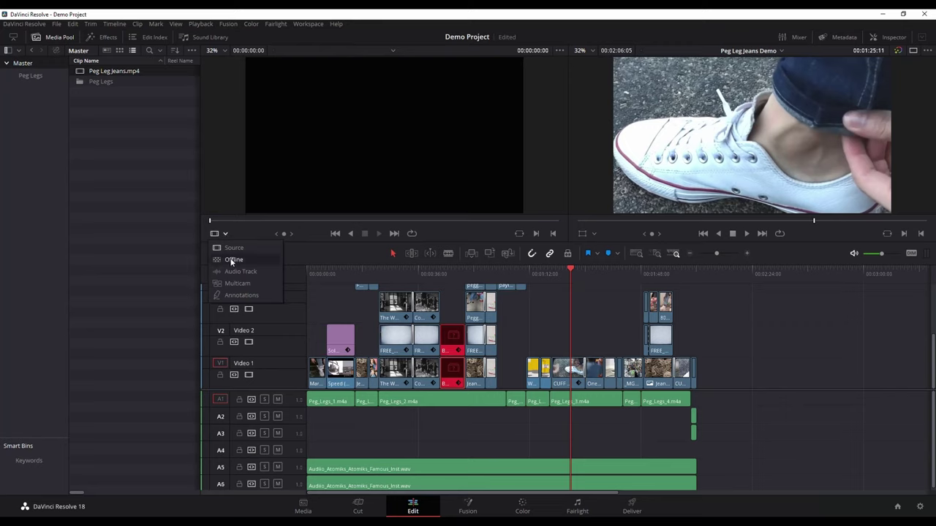
click(233, 259)
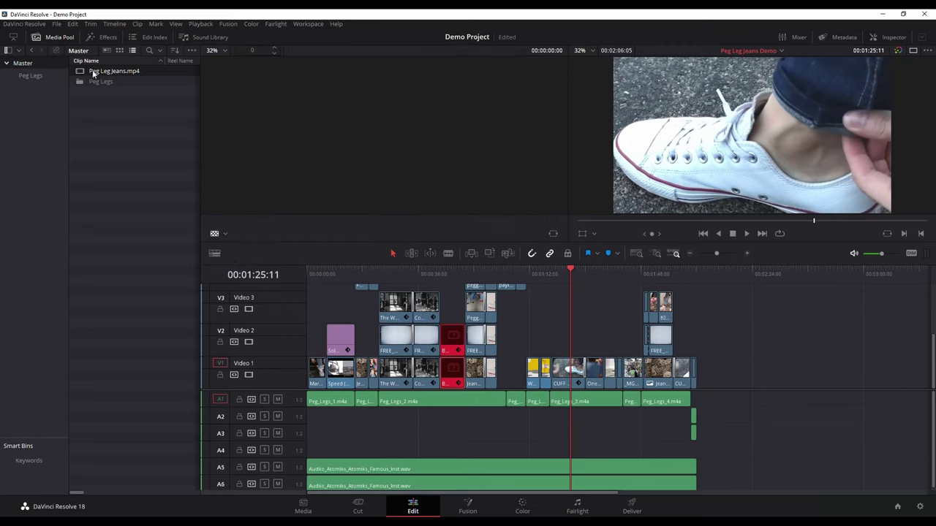
- Load Peg Leg Jeans.mp4 into the Offline viewer, scrub to compare frames, and open Project Settings
drag(93, 73, 300, 148)
drag(301, 145, 301, 145)
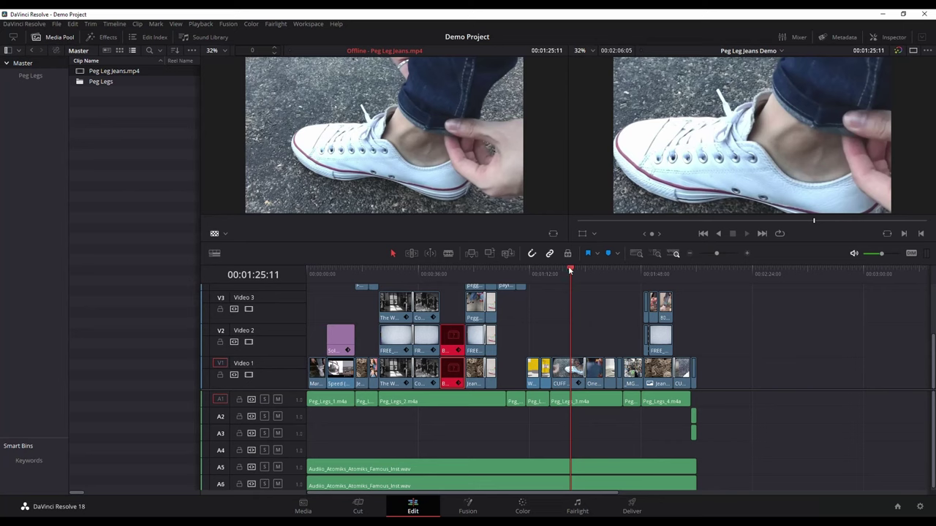
mouse_move(570, 269)
mouse_down()
mouse_move(549, 270)
mouse_move(572, 269)
mouse_up()
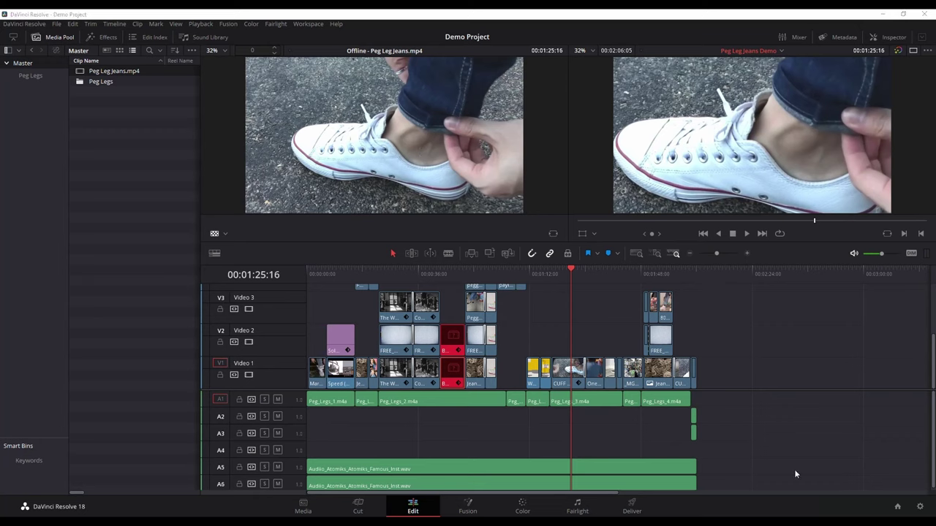
click(920, 508)
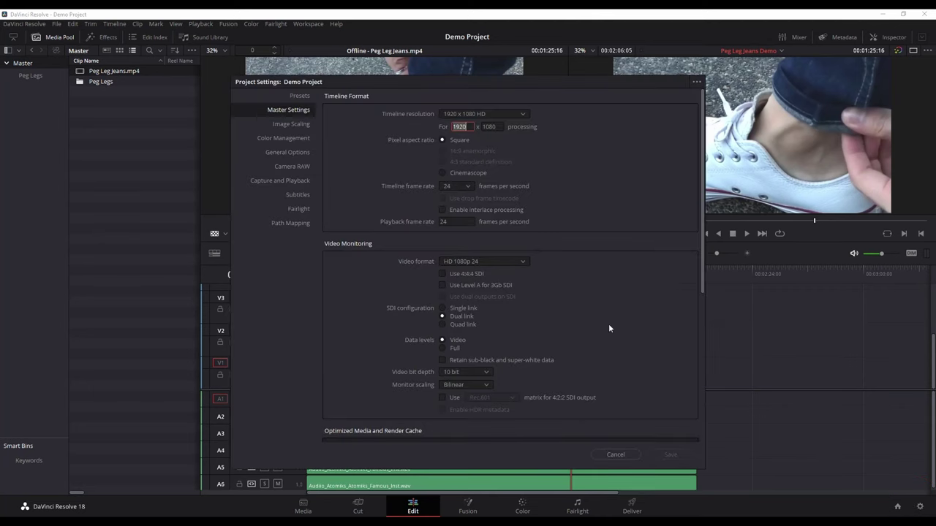
- Set Image Scaling's mismatched resolution files option to 'Center crop with no resizing' and save
click(286, 124)
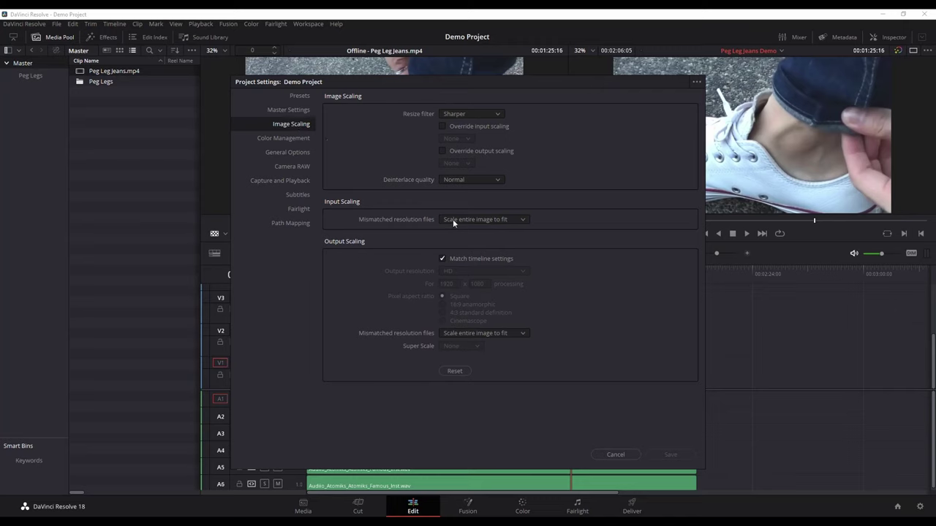
click(482, 220)
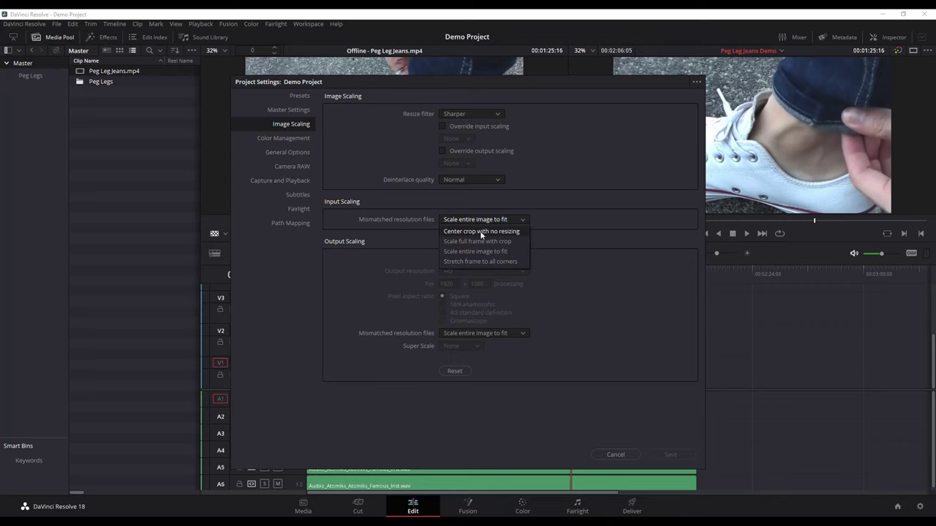
click(482, 232)
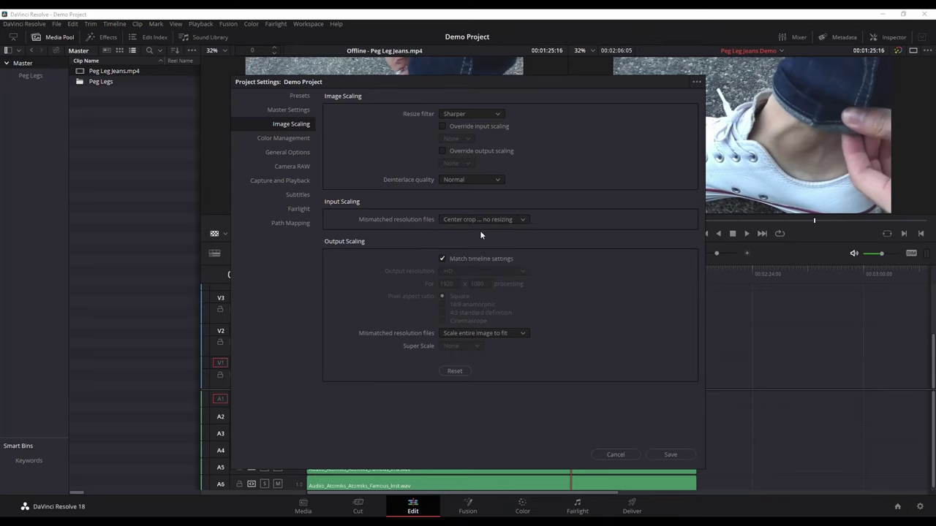
click(671, 454)
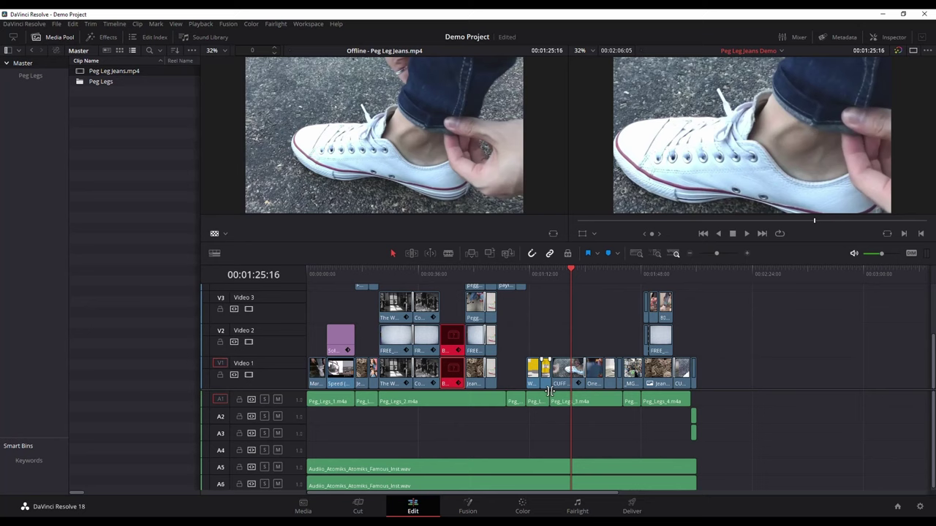
- Disable the Transform toggle on the CUFF sneaker clip in the Inspector, removing its 1.550 zoom
click(561, 371)
key(ctrl+z)
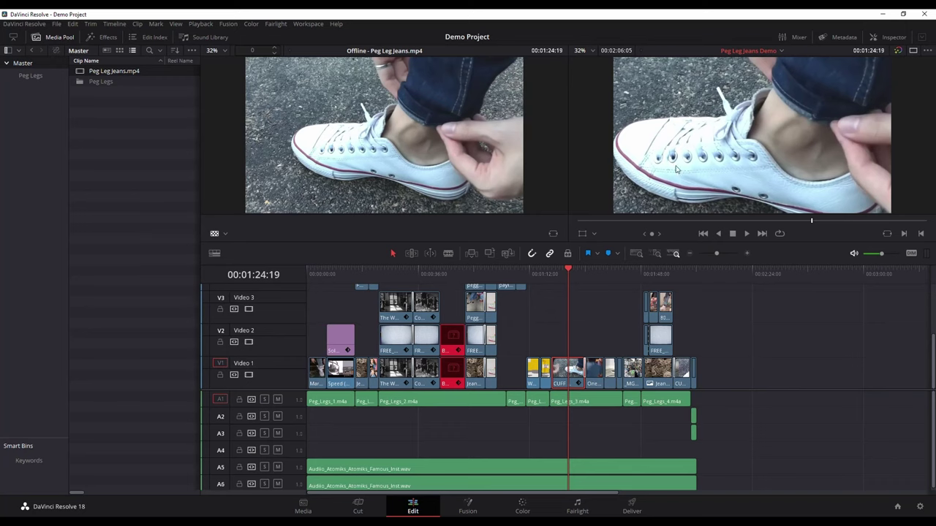
click(891, 39)
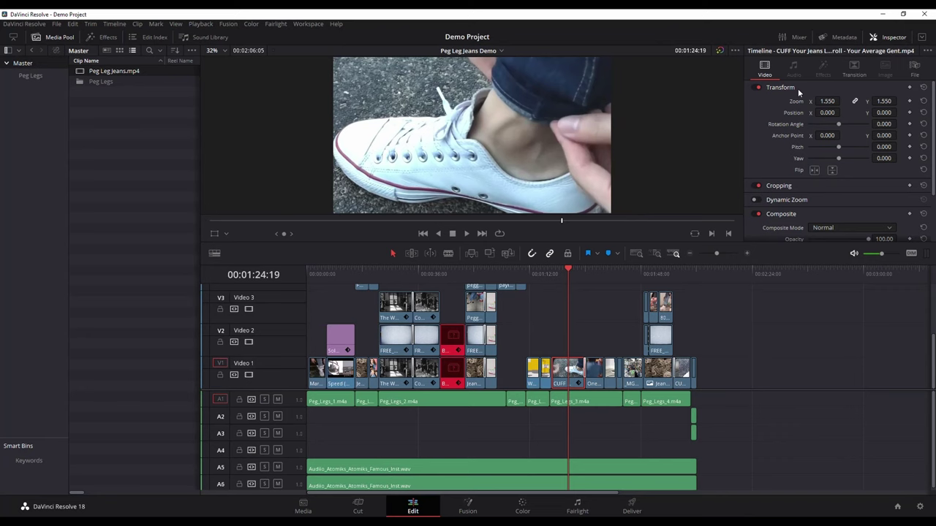
click(755, 87)
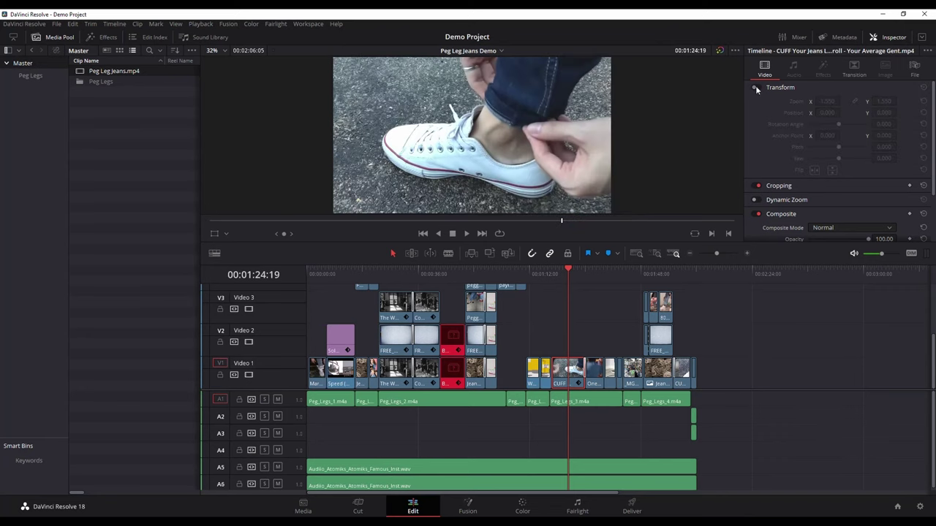